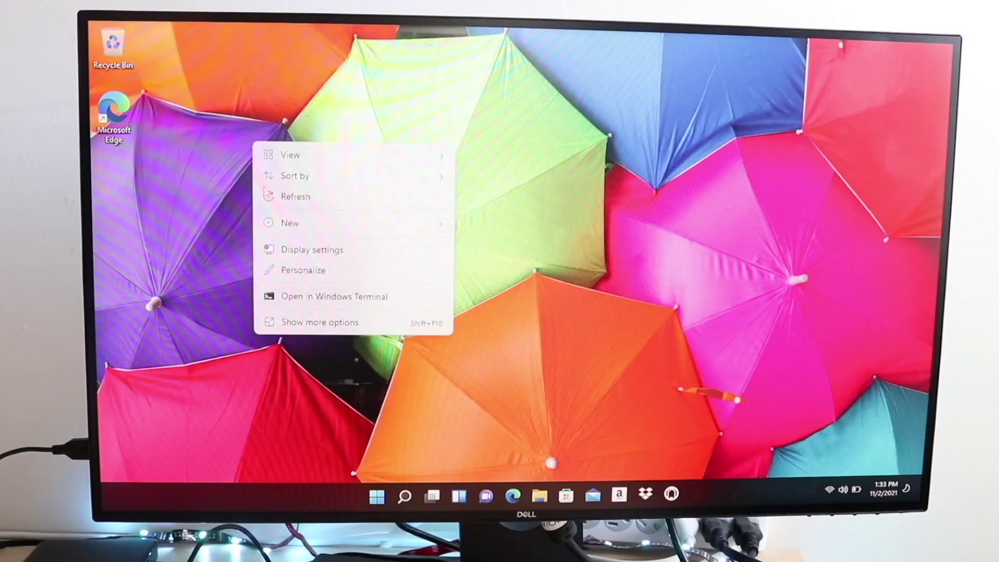
Open and dismiss the Microsoft Edge shortcut's context menu, then show the desktop context menu.
{"action": "left_click", "coordinate": [140, 228]}
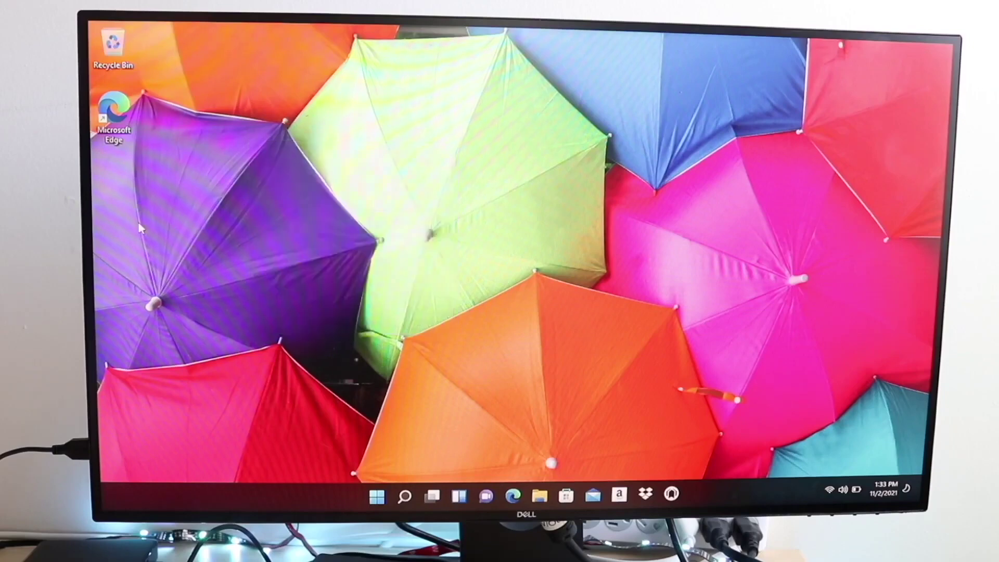
{"action": "right_click", "coordinate": [116, 124]}
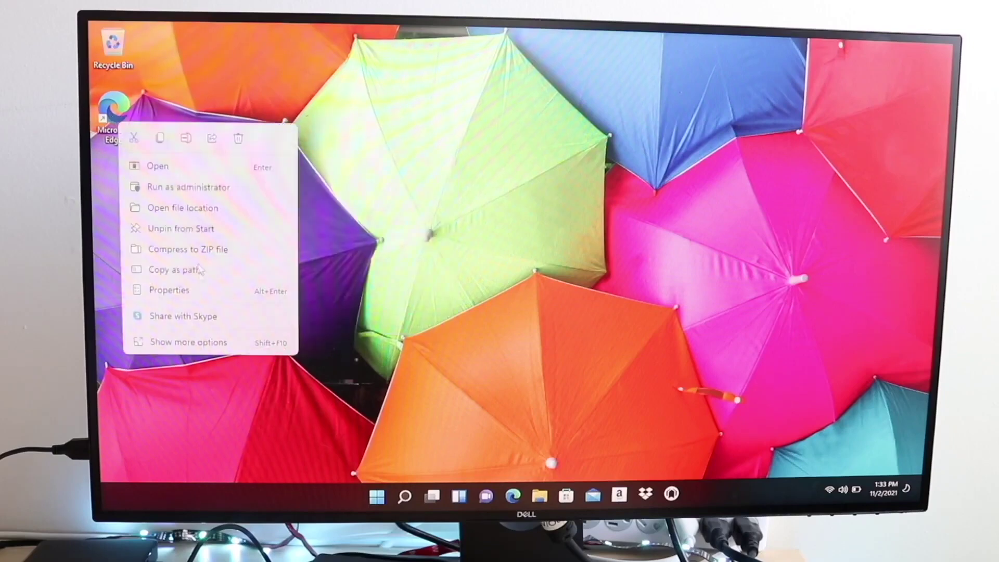
{"action": "left_click", "coordinate": [334, 70]}
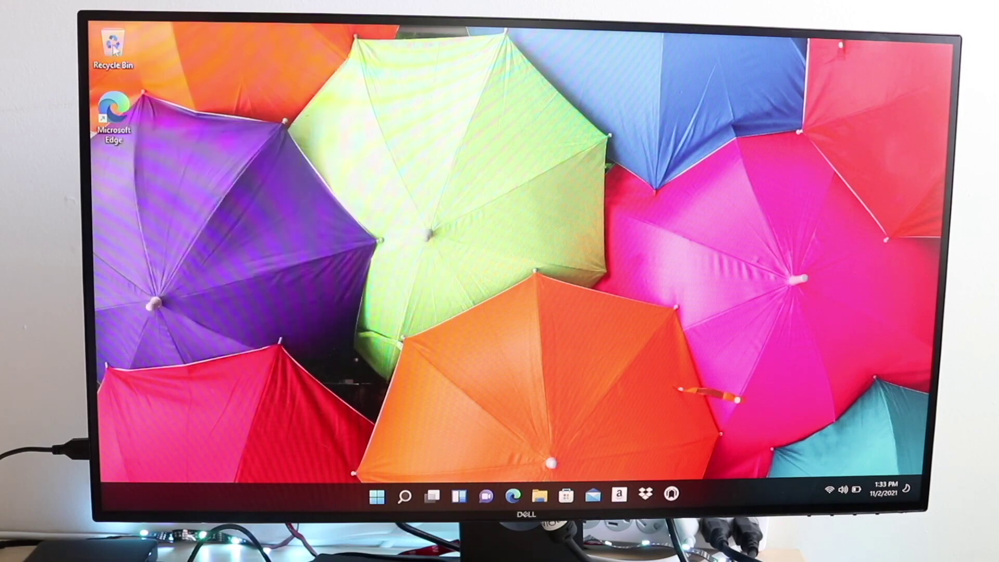
{"action": "right_click", "coordinate": [309, 229]}
{"action": "right_click", "coordinate": [416, 176]}
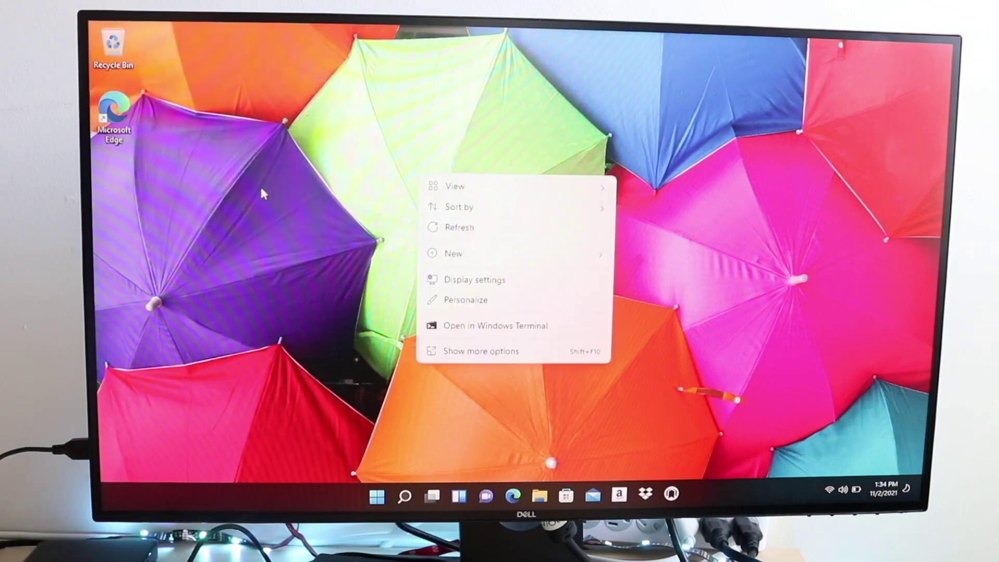
{"action": "left_click", "coordinate": [260, 185]}
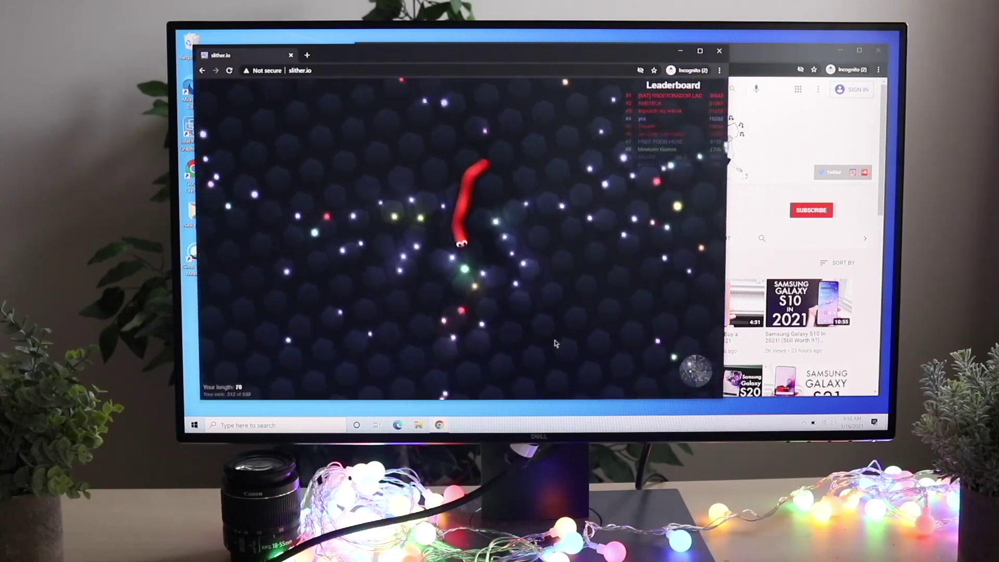
Bring up the Start menu over the YouTube channel page in incognito Chrome.
{"action": "key", "text": "super"}
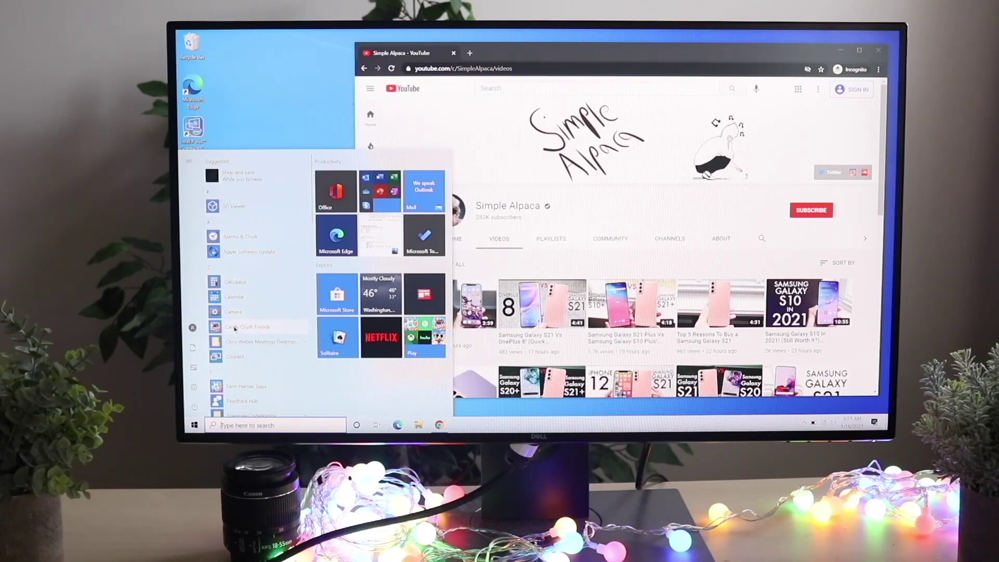
{"action": "scroll", "coordinate": [234, 328], "scroll_direction": "down", "scroll_amount": 5}
{"action": "scroll", "coordinate": [229, 187], "scroll_direction": "down", "scroll_amount": 5}
{"action": "scroll", "coordinate": [230, 189], "scroll_direction": "down", "scroll_amount": 4}
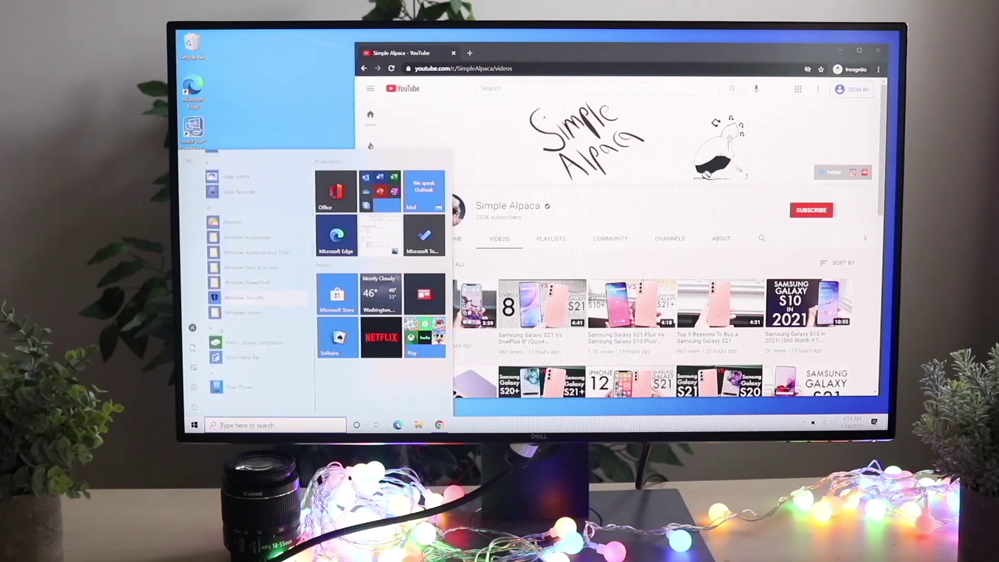